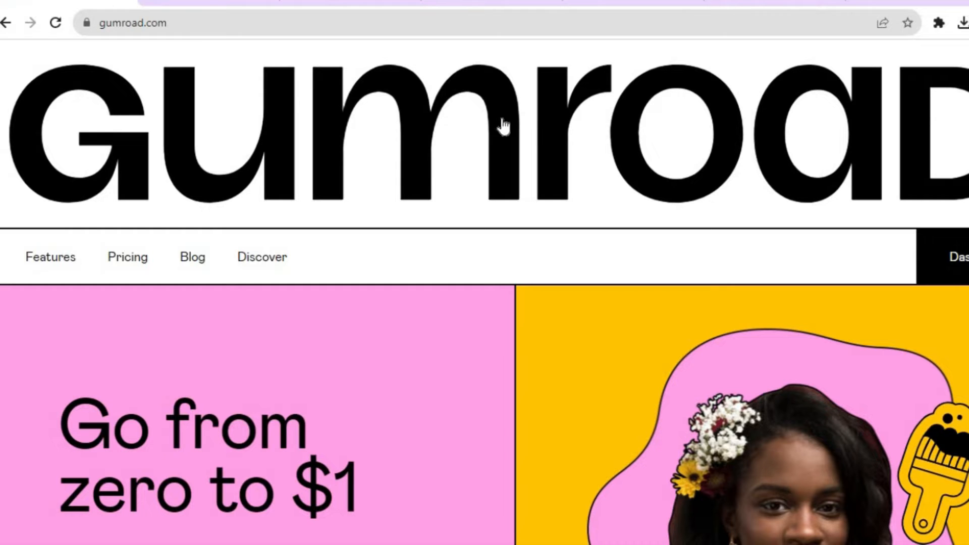
- Open Gumroad's pricing page from the home page to check the seller fees
click(190, 2)
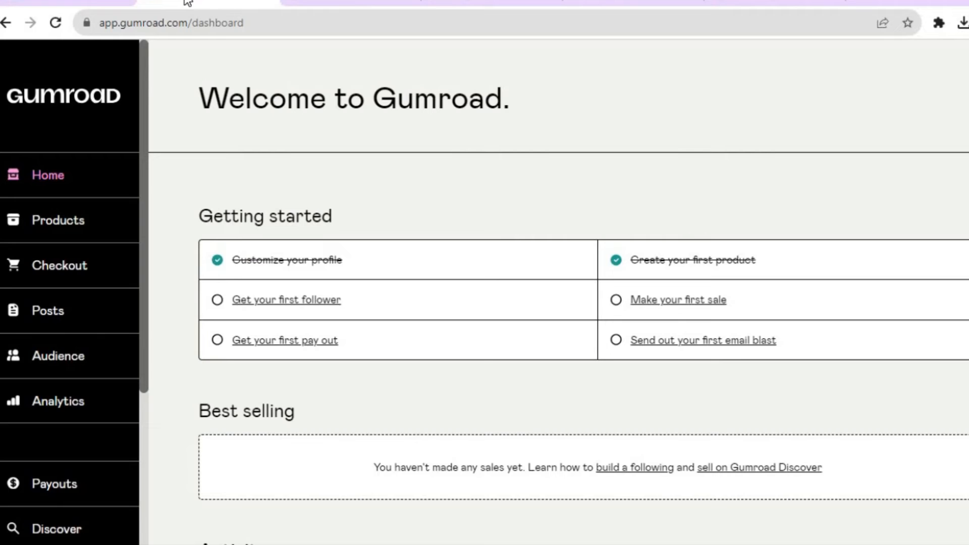
click(76, 1)
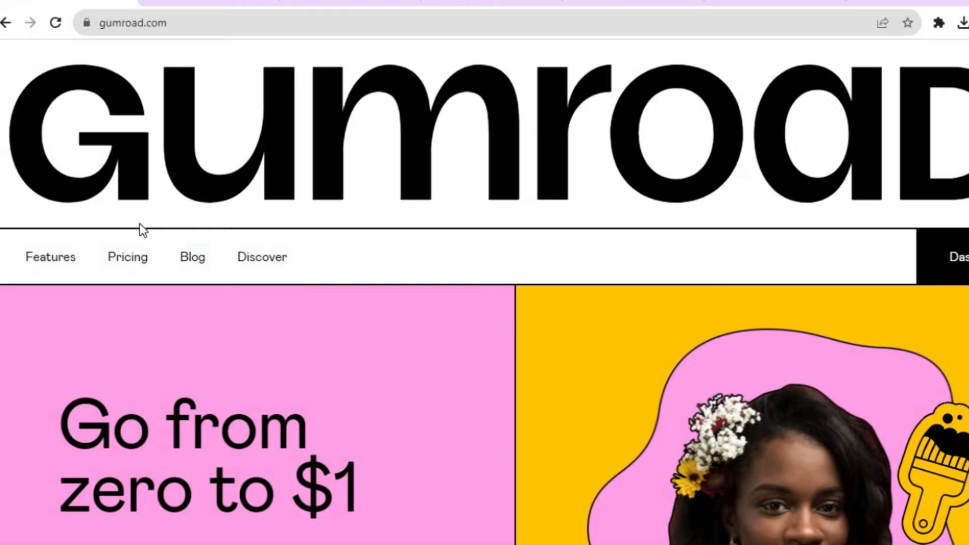
click(130, 260)
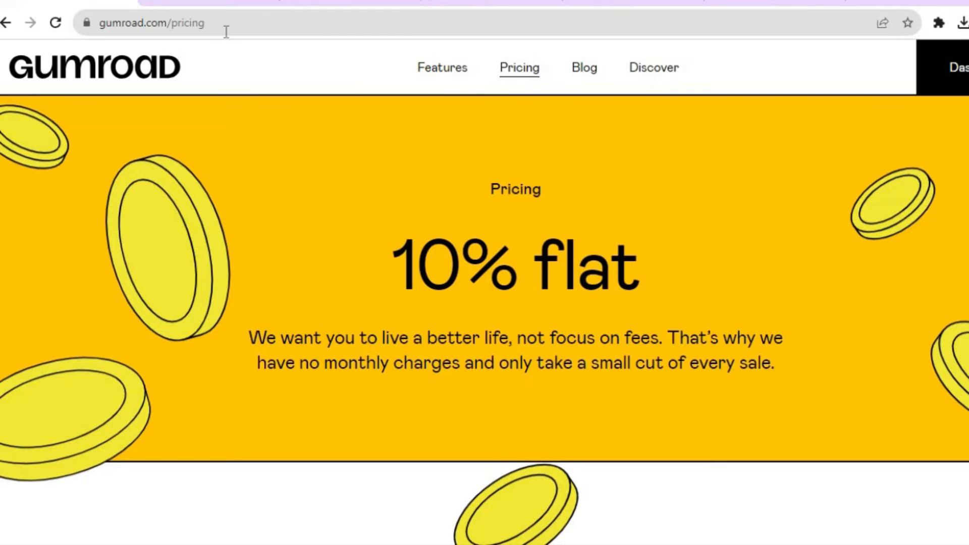
- Start a new product from the dashboard's product list and name it BEATS
click(195, 5)
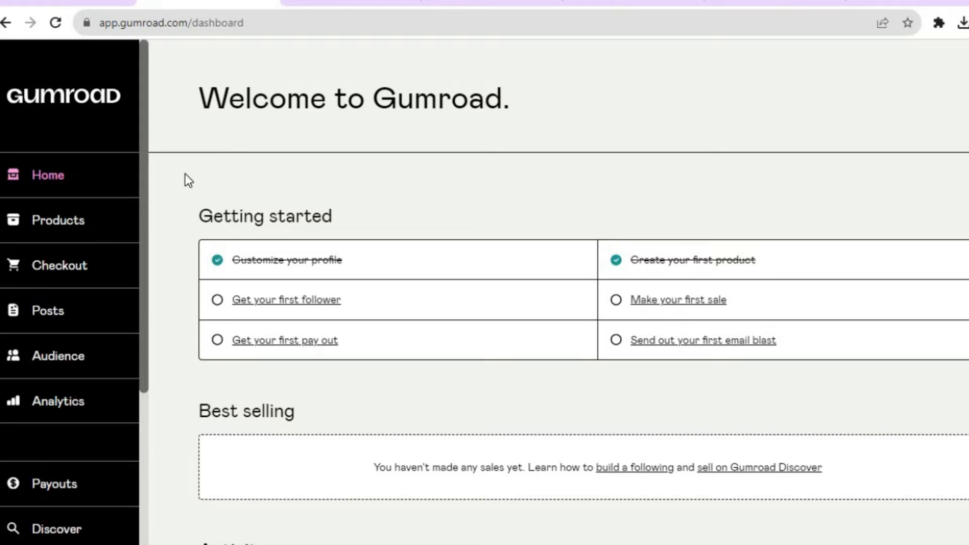
click(98, 221)
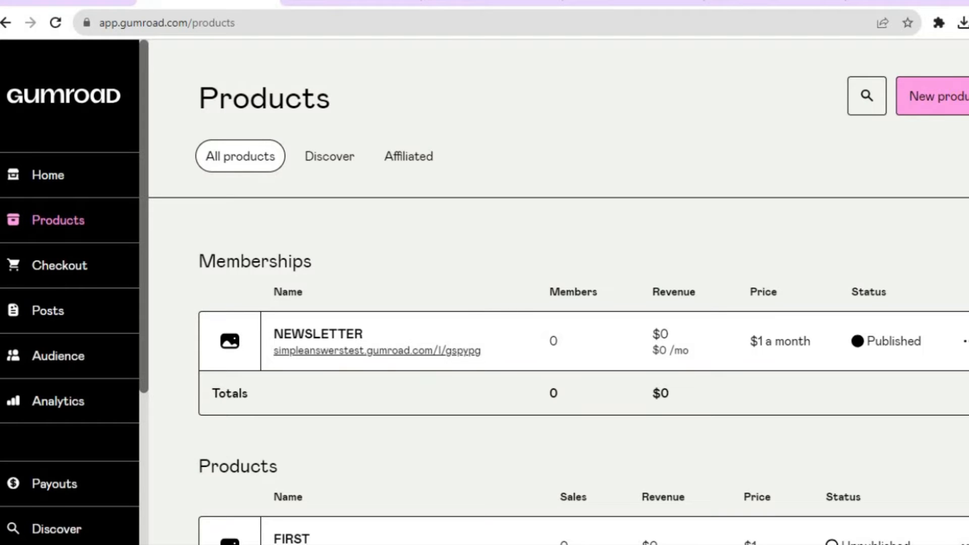
click(955, 101)
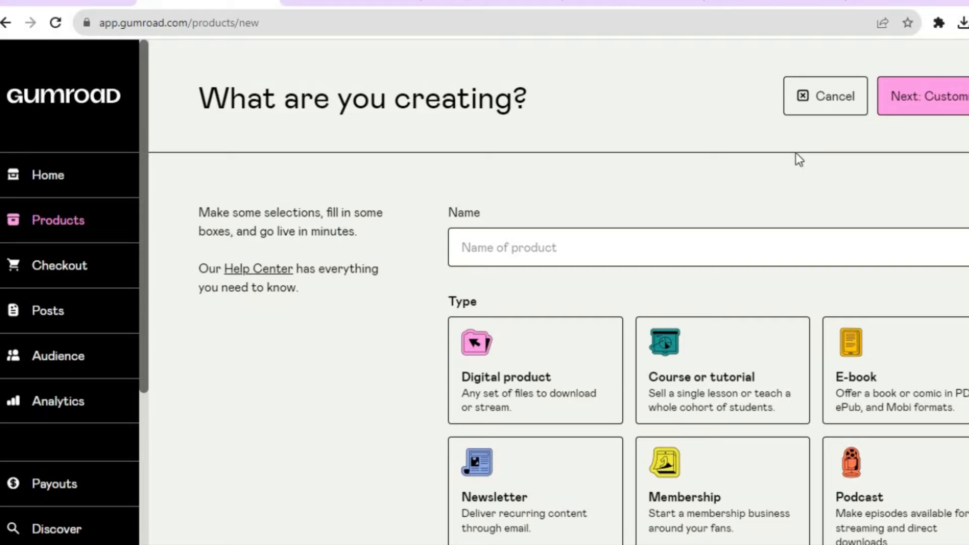
click(641, 242)
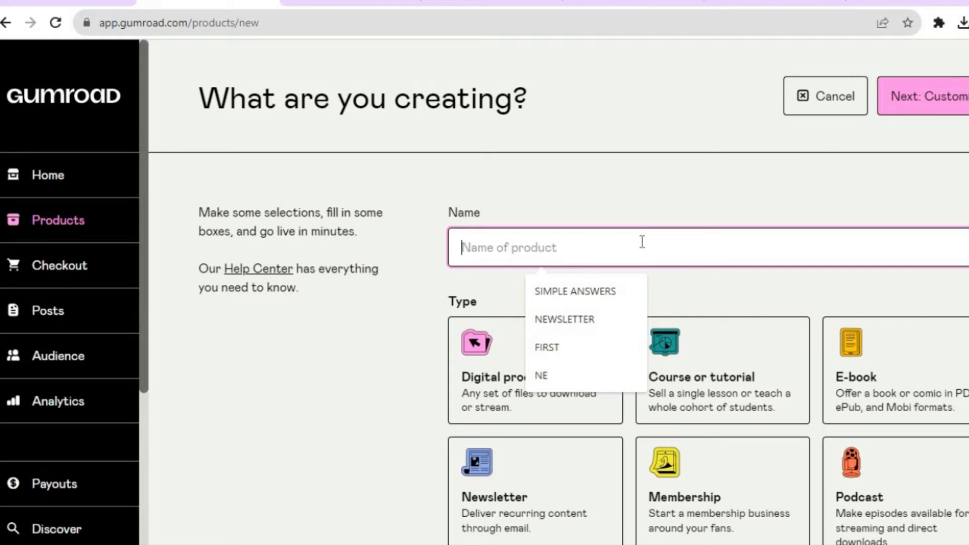
text(BEATS)
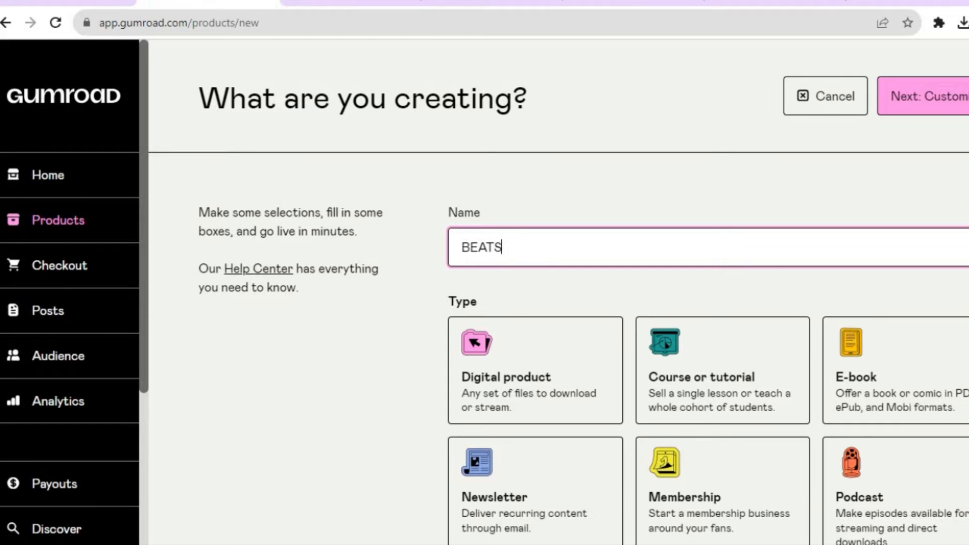
- Choose Digital product as the type of the new product
scroll(559, 292, down, 1)
scroll(559, 291, down, 2)
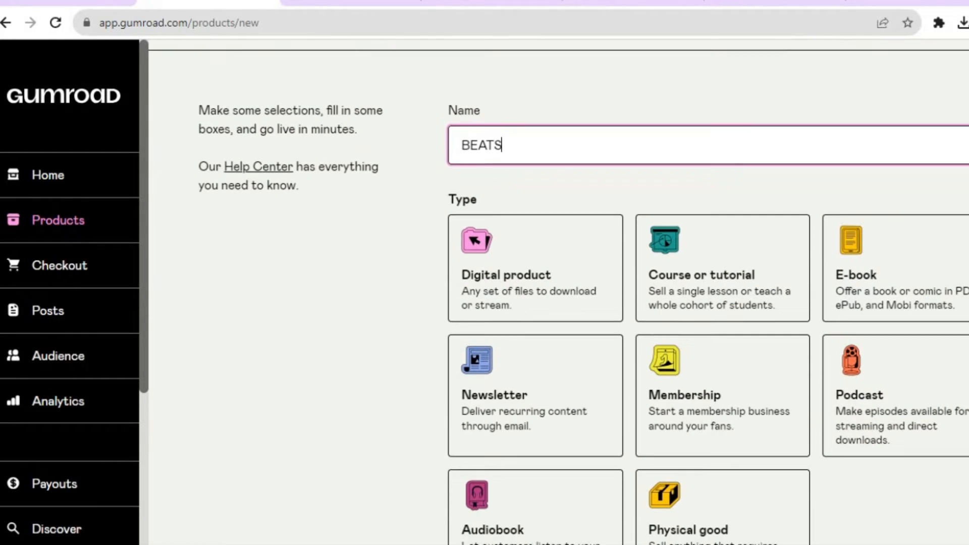
scroll(558, 291, down, 1)
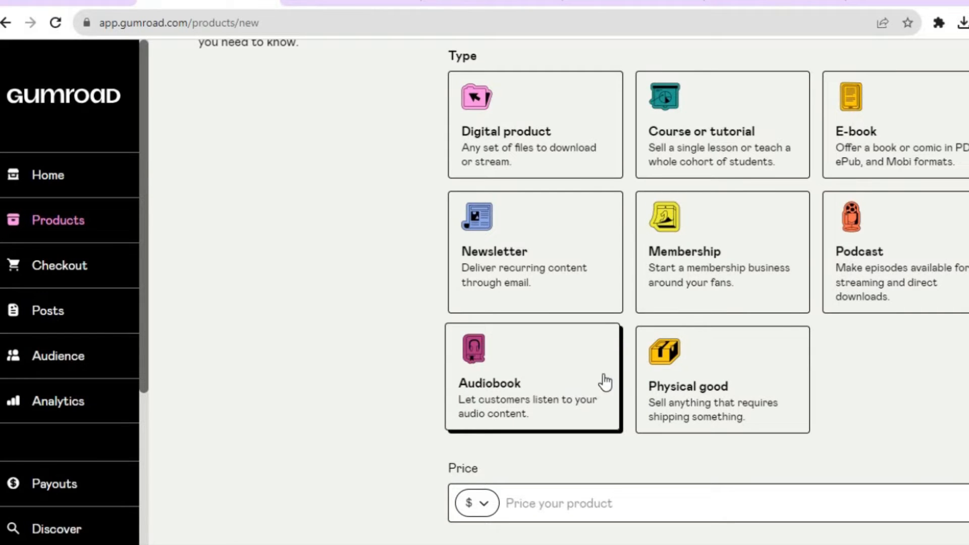
scroll(555, 293, up, 2)
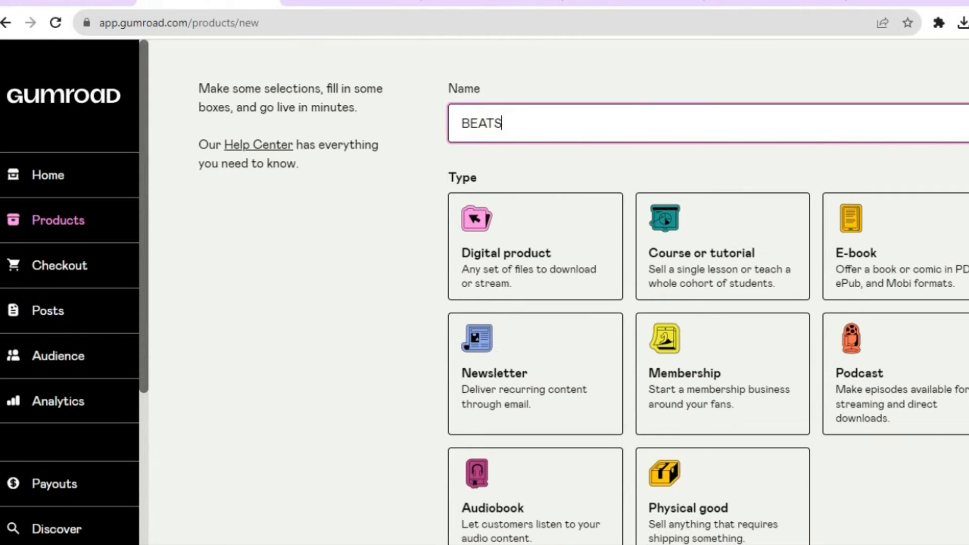
scroll(555, 292, down, 2)
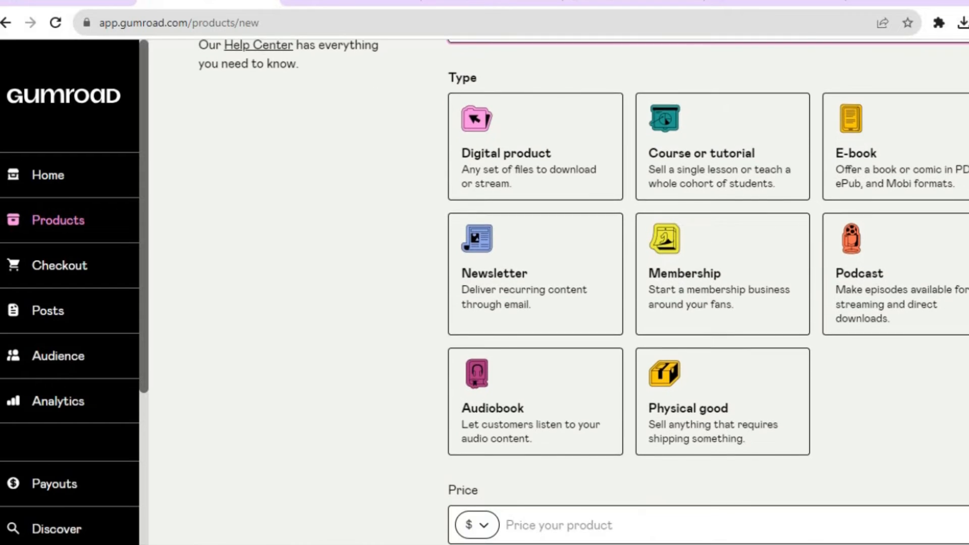
scroll(555, 293, down, 1)
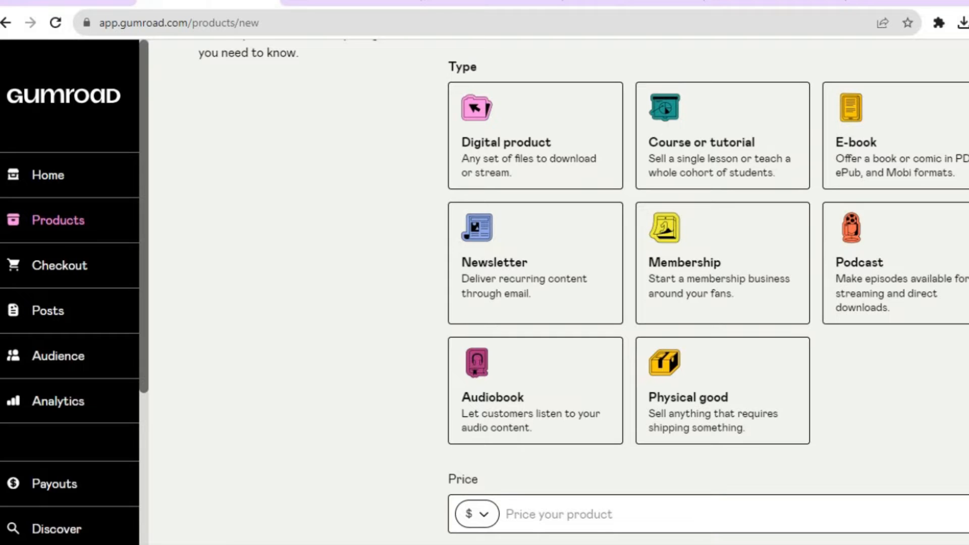
click(584, 172)
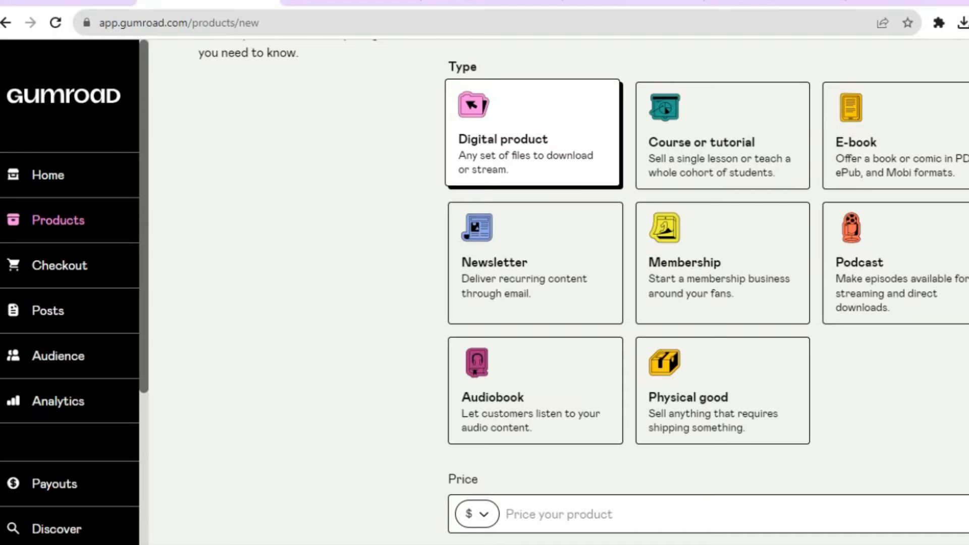
- Set the product's price to $5 and continue to its customization page
scroll(707, 257, down, 2)
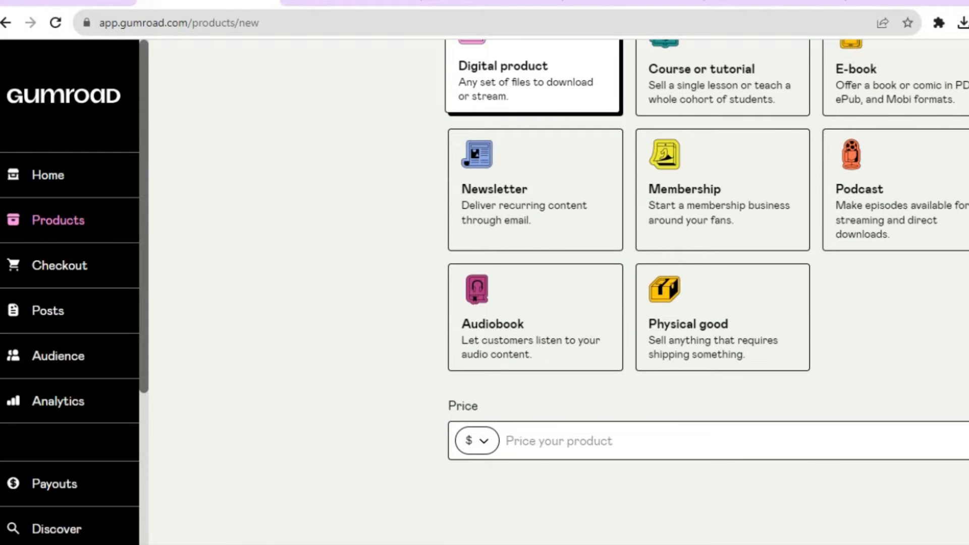
click(561, 447)
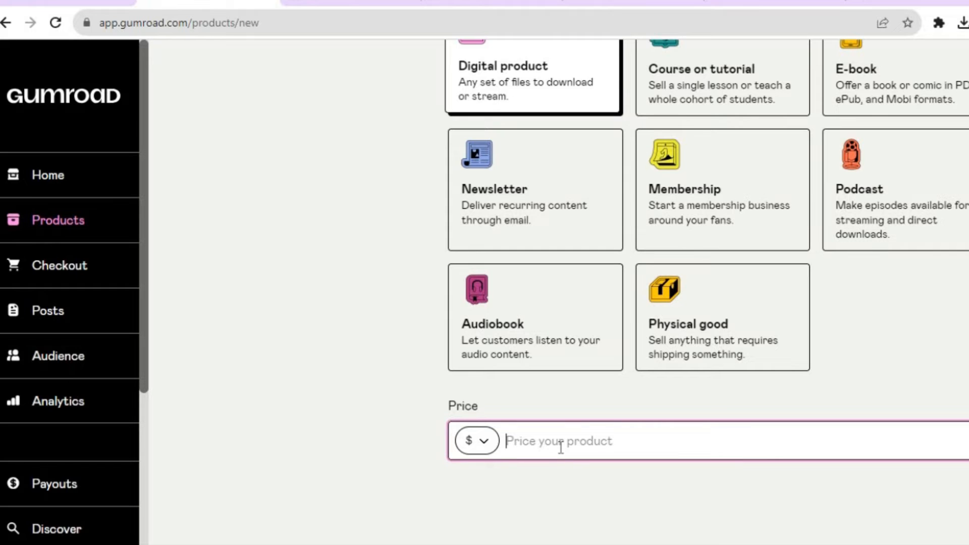
text(5)
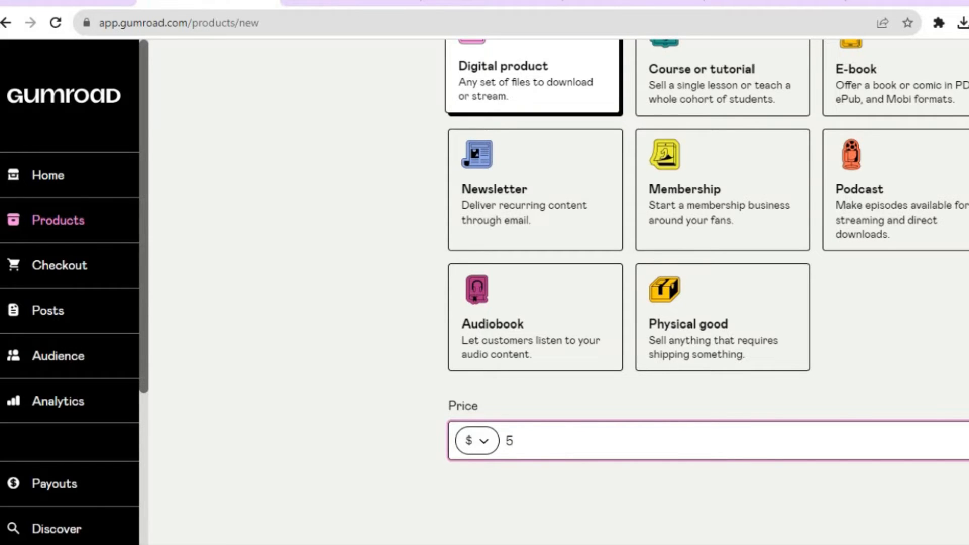
scroll(587, 433, up, 3)
scroll(706, 303, up, 2)
click(904, 93)
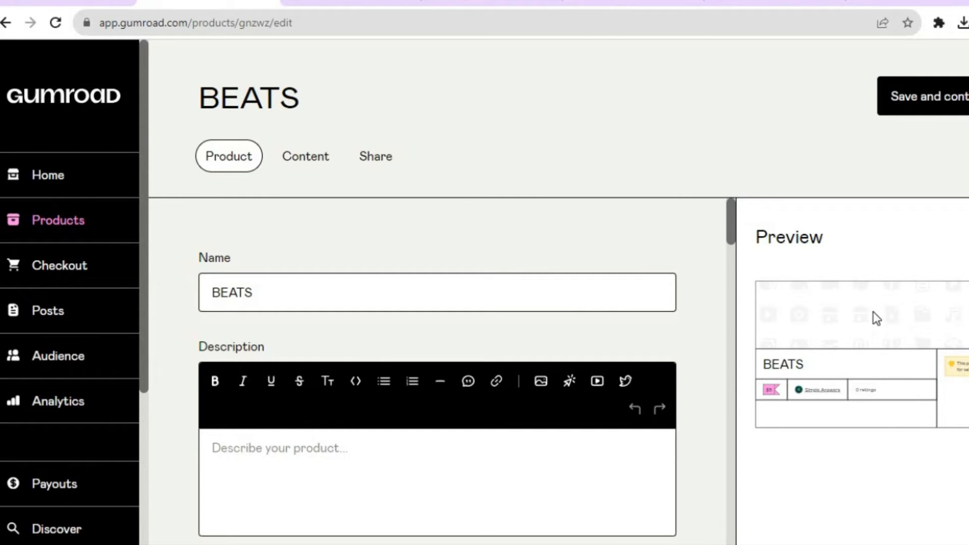
scroll(954, 303, down, 2)
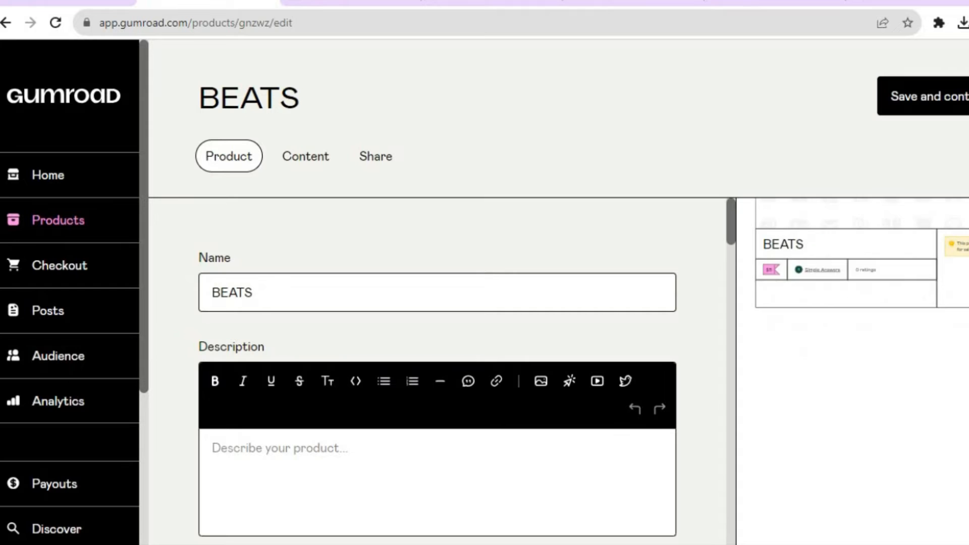
scroll(946, 294, up, 1)
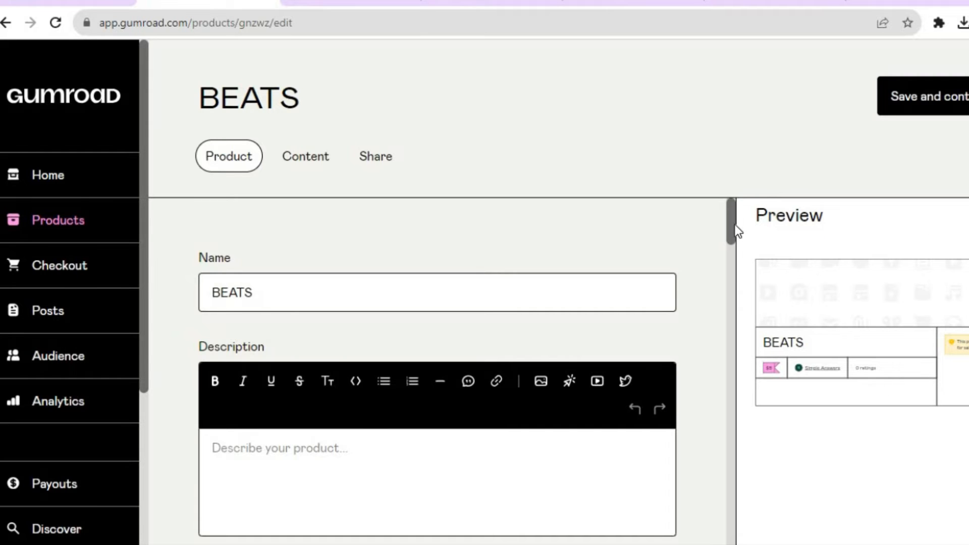
scroll(730, 253, down, 9)
scroll(733, 232, up, 8)
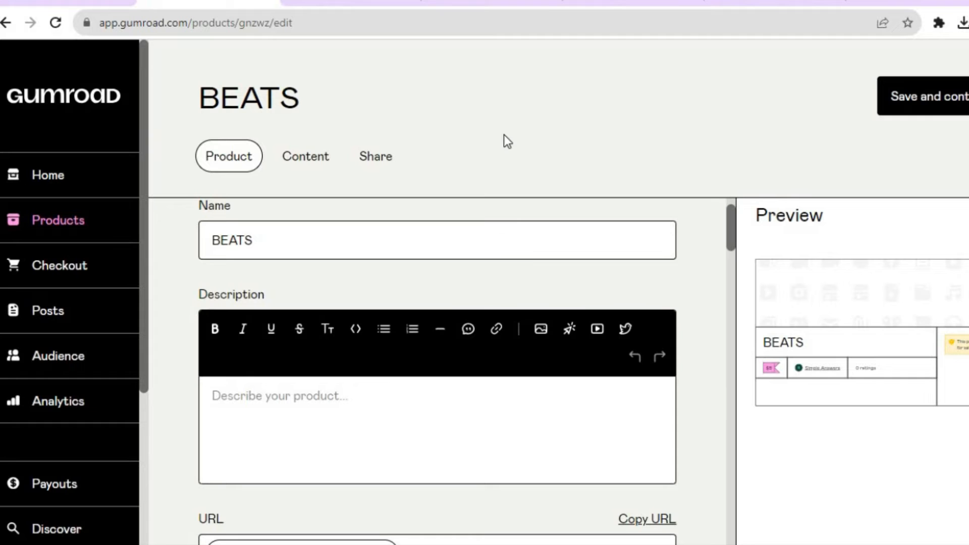
mouse_move(731, 222)
mouse_down()
mouse_move(731, 256)
mouse_move(731, 206)
mouse_up()
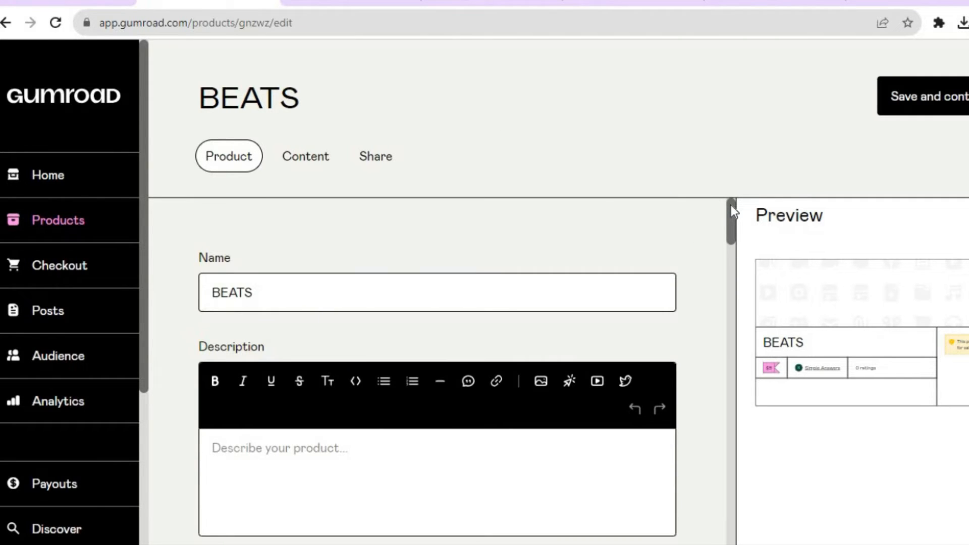
- Upload the eBay logo image 888848 from the computer's Downloads folder as the product's cover
drag(731, 206, 726, 286)
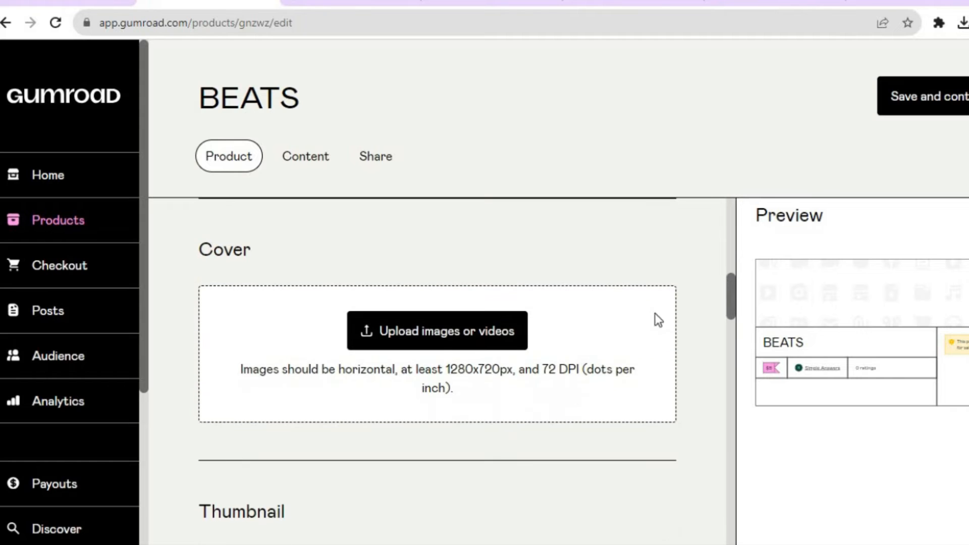
click(436, 339)
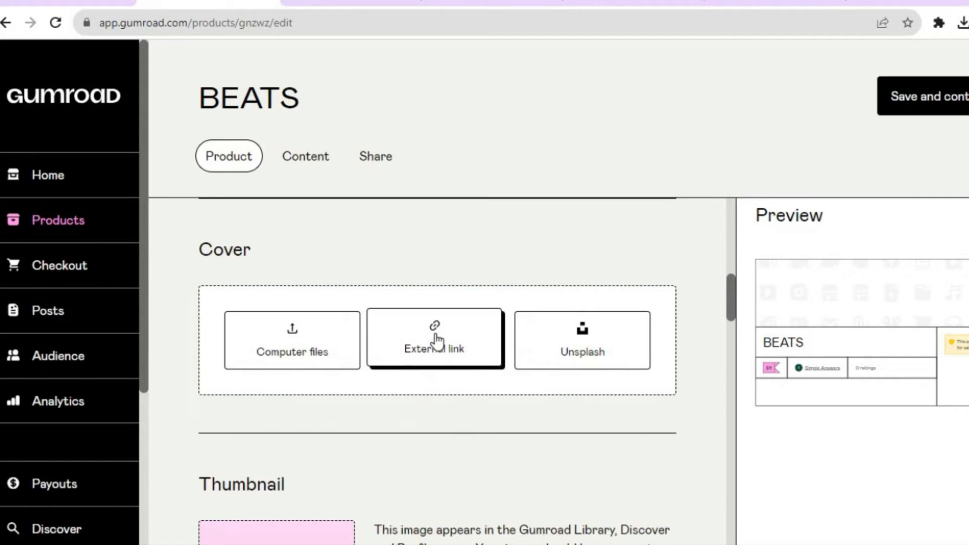
click(299, 356)
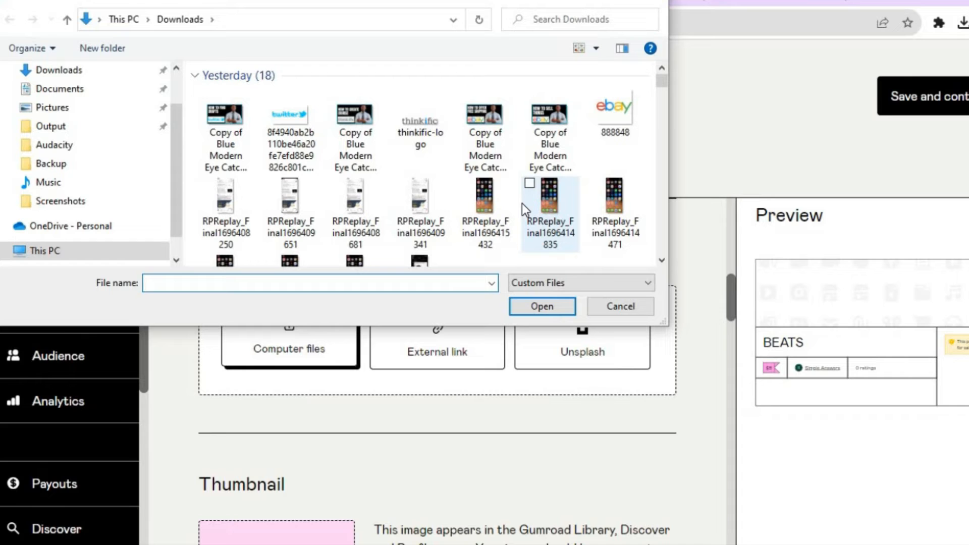
click(625, 101)
click(542, 306)
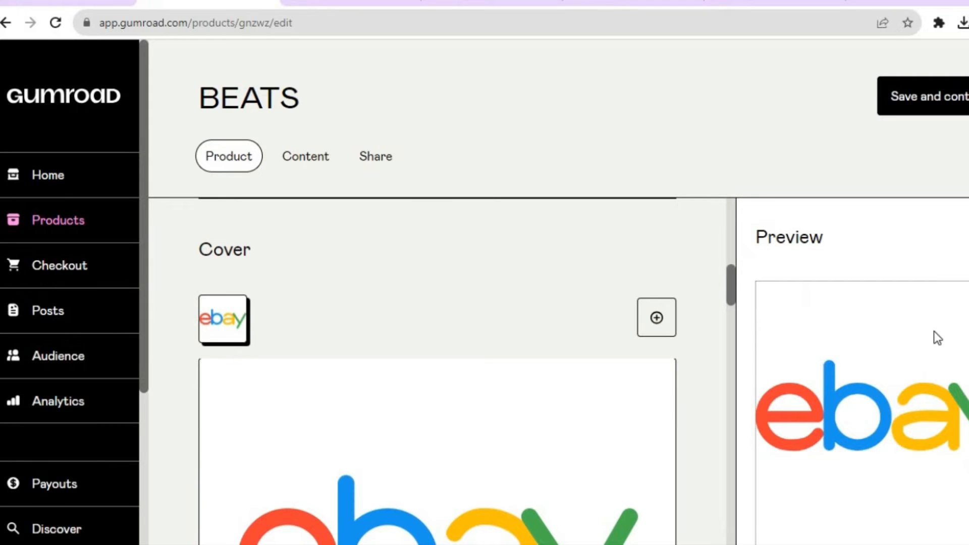
- Try "Buy this" as the product's call to action and set it back to "I want this!"
drag(733, 283, 726, 386)
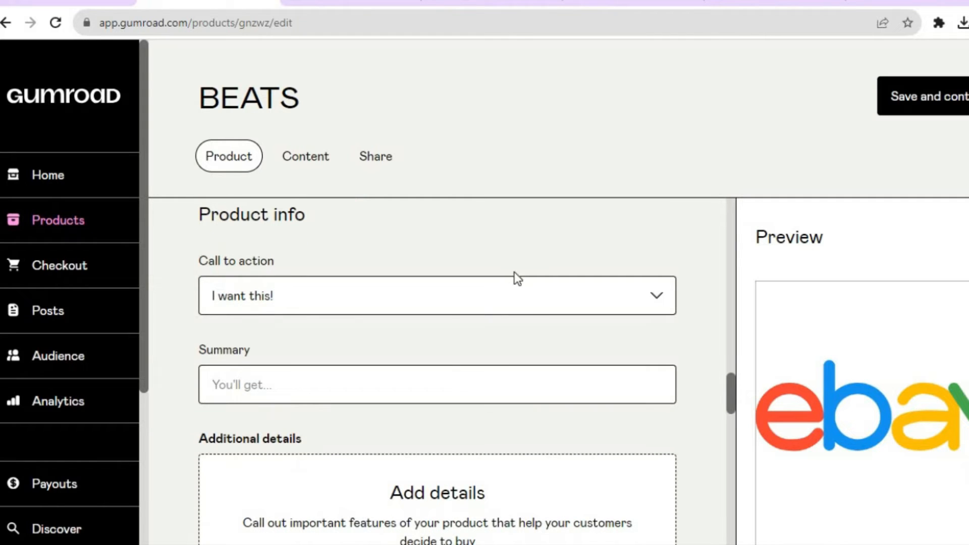
click(556, 296)
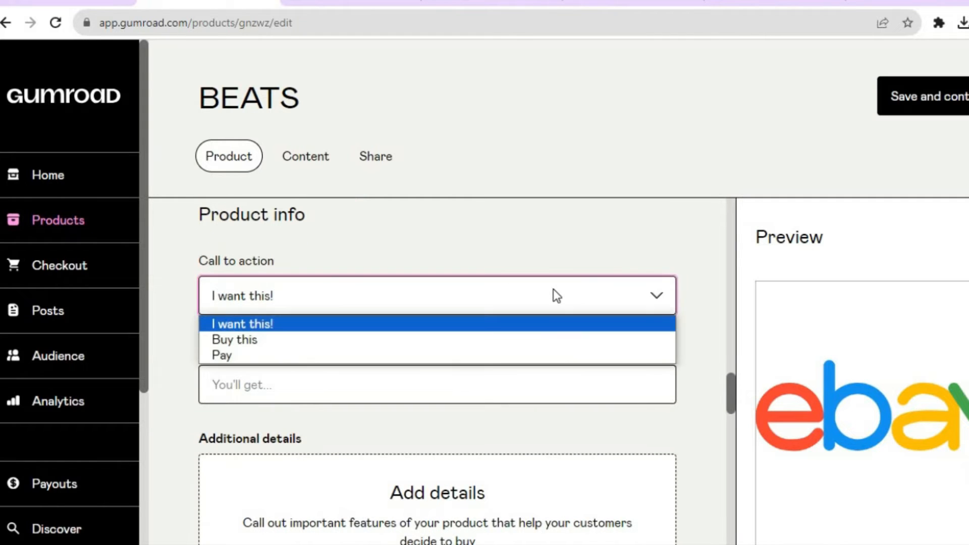
click(505, 340)
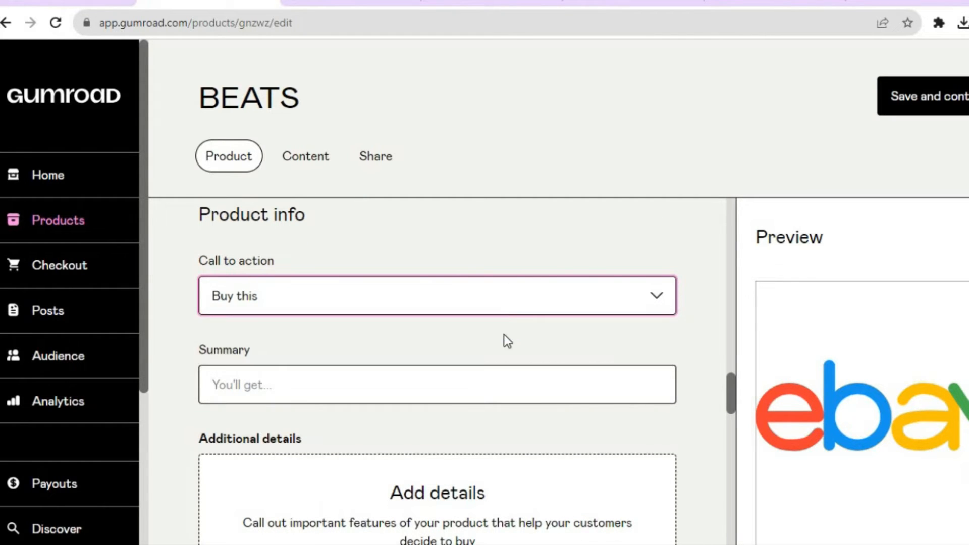
click(504, 299)
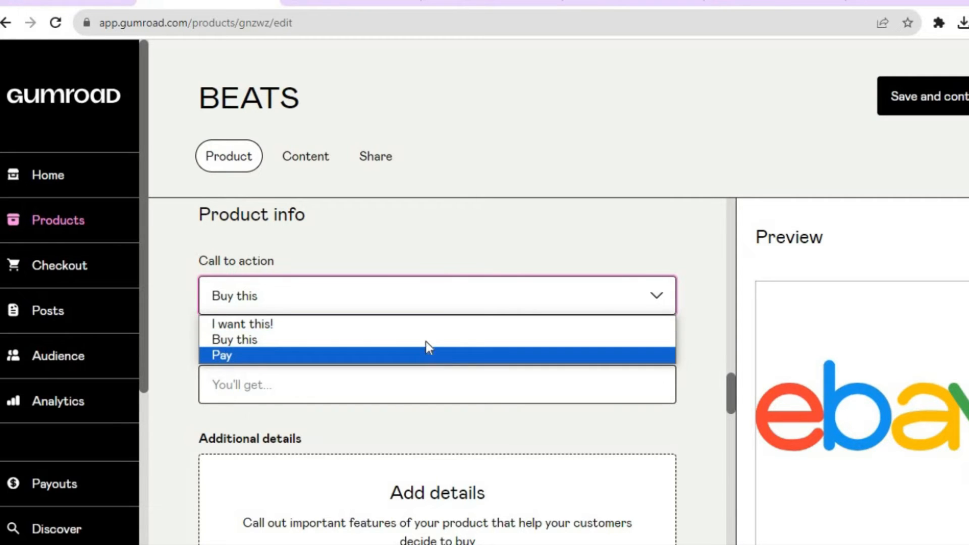
key(Up)
key(Return)
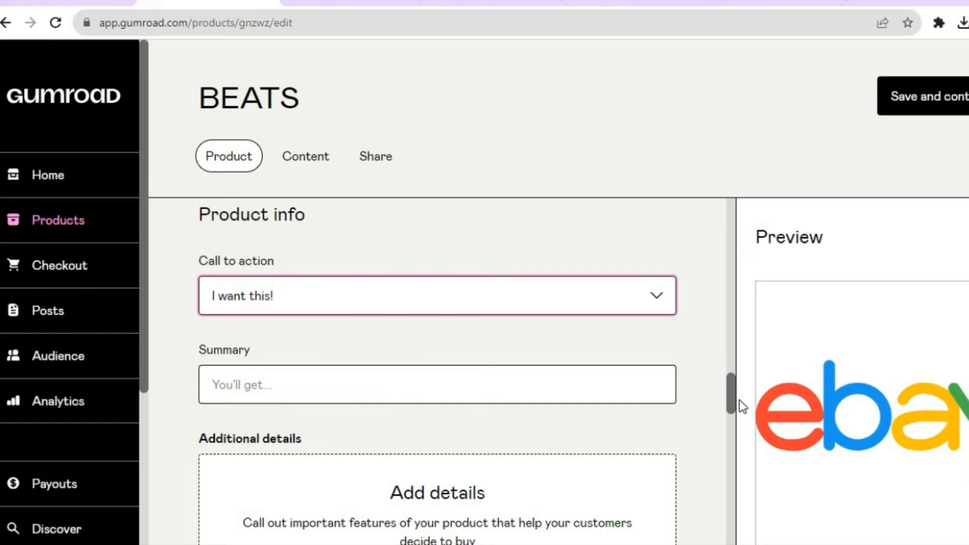
- Upload the audio file "how to createanaccountongumroad" from the computer's Audacity folder as the product's content
drag(728, 397, 733, 536)
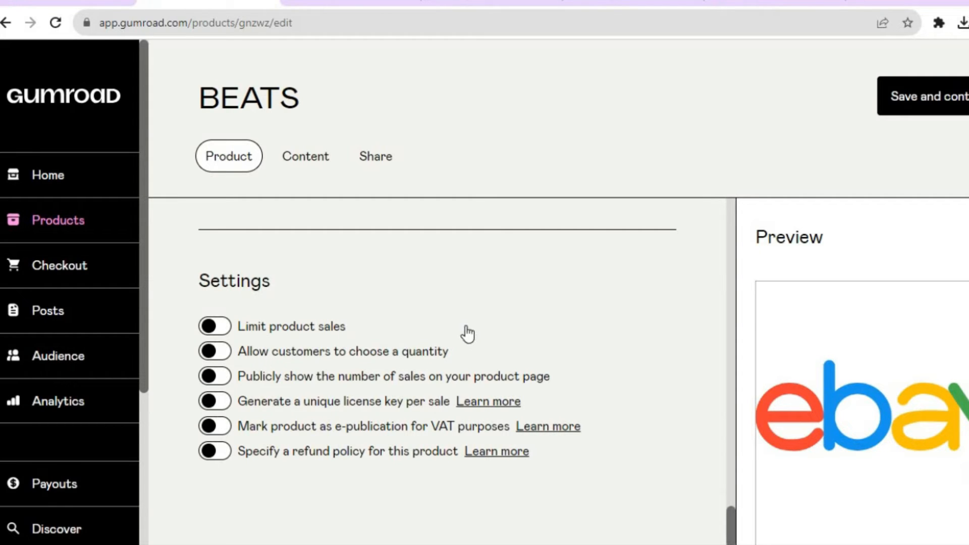
click(316, 159)
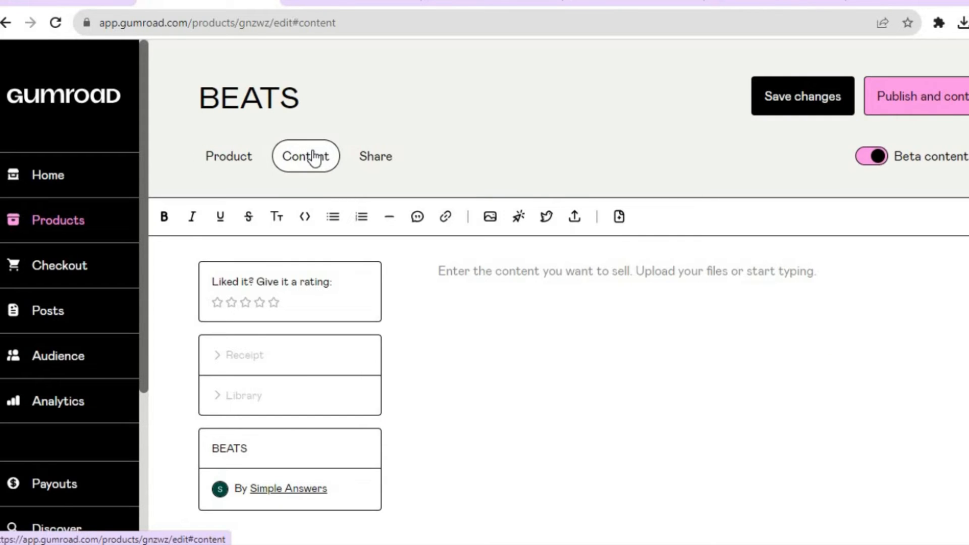
click(470, 281)
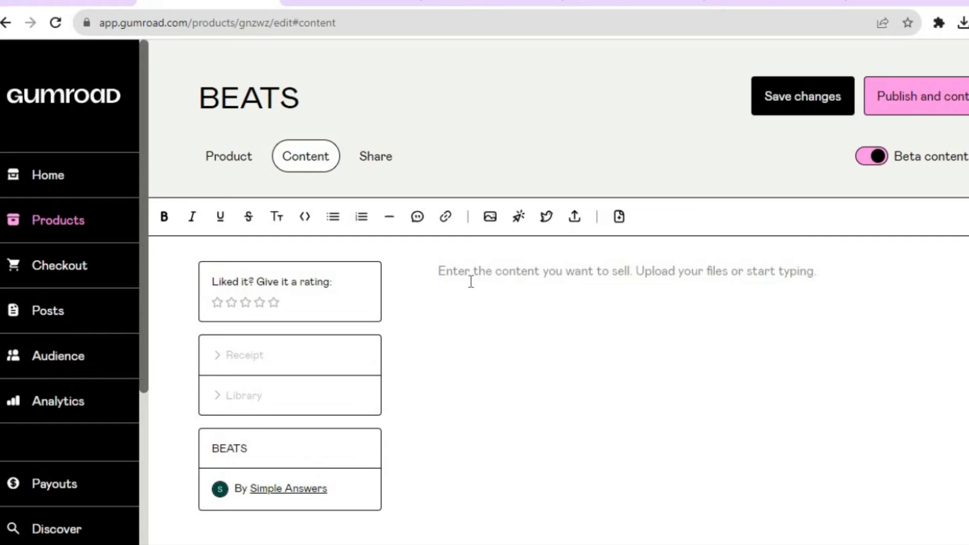
click(573, 218)
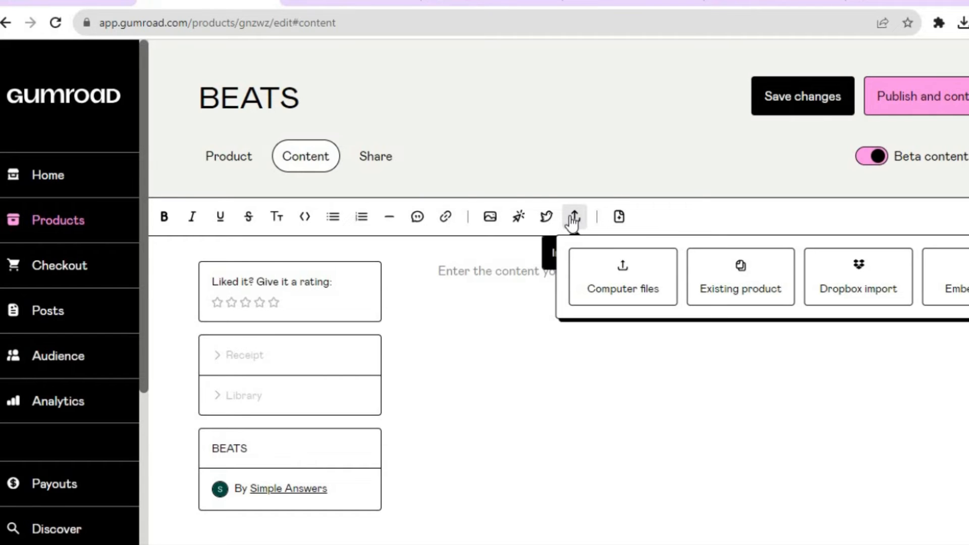
click(648, 282)
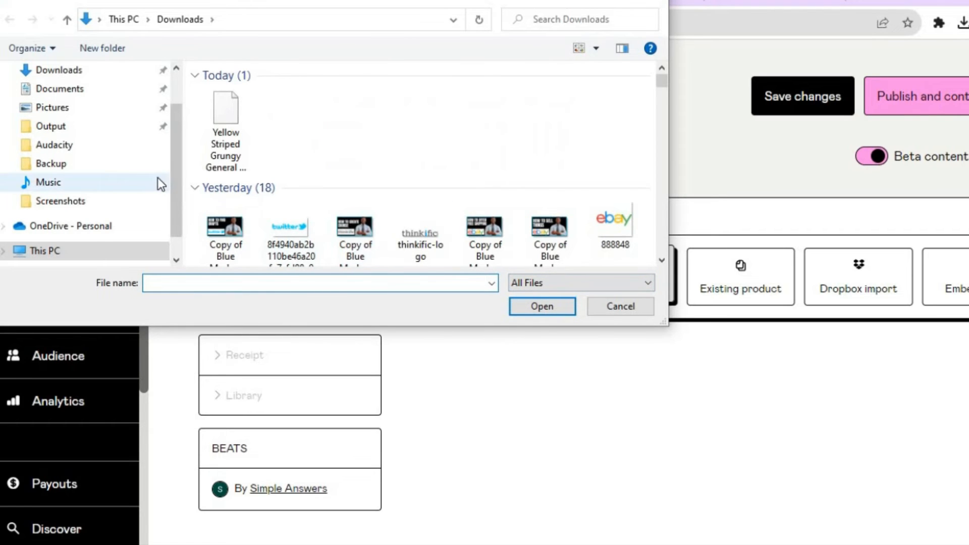
click(54, 146)
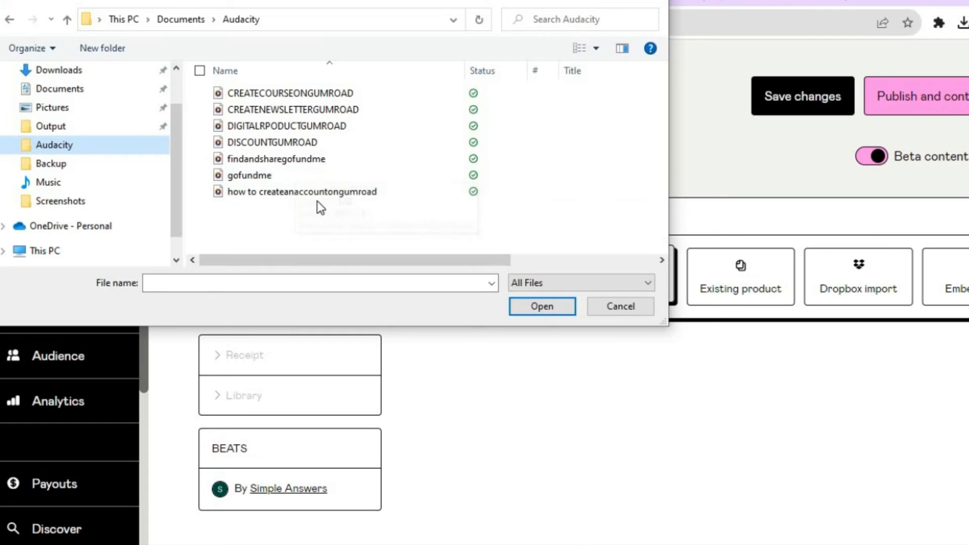
click(270, 193)
click(522, 308)
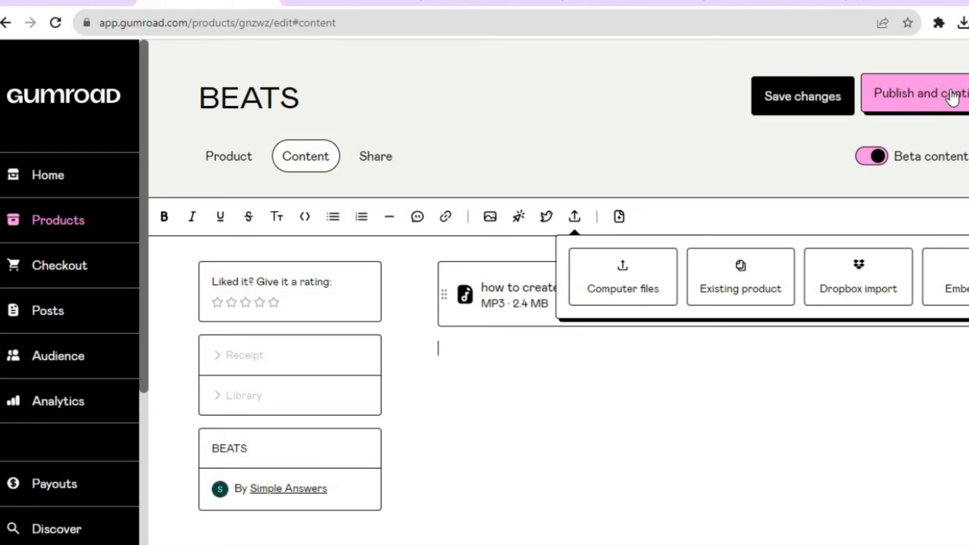
- Publish the BEATS product and look over its preview on the sharing page
click(926, 92)
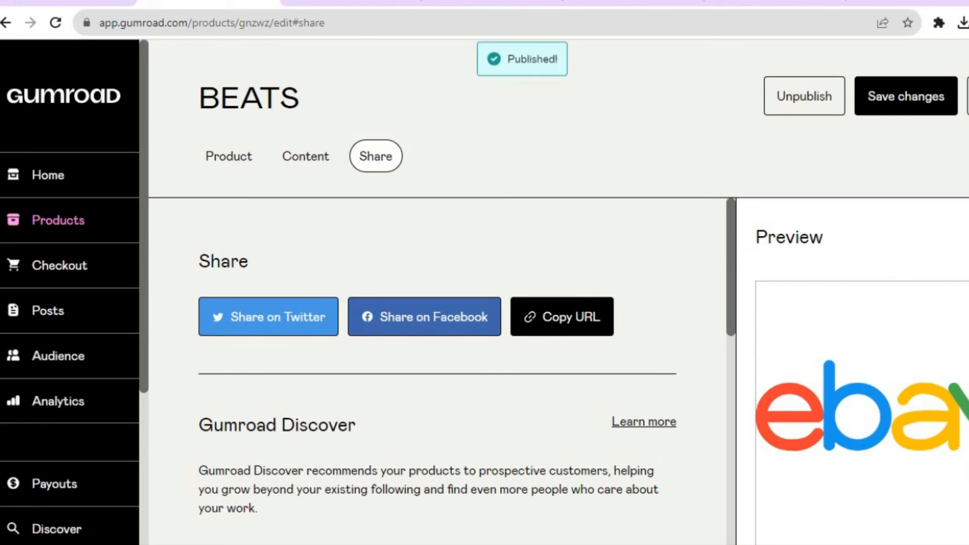
scroll(858, 353, down, 3)
scroll(914, 313, up, 3)
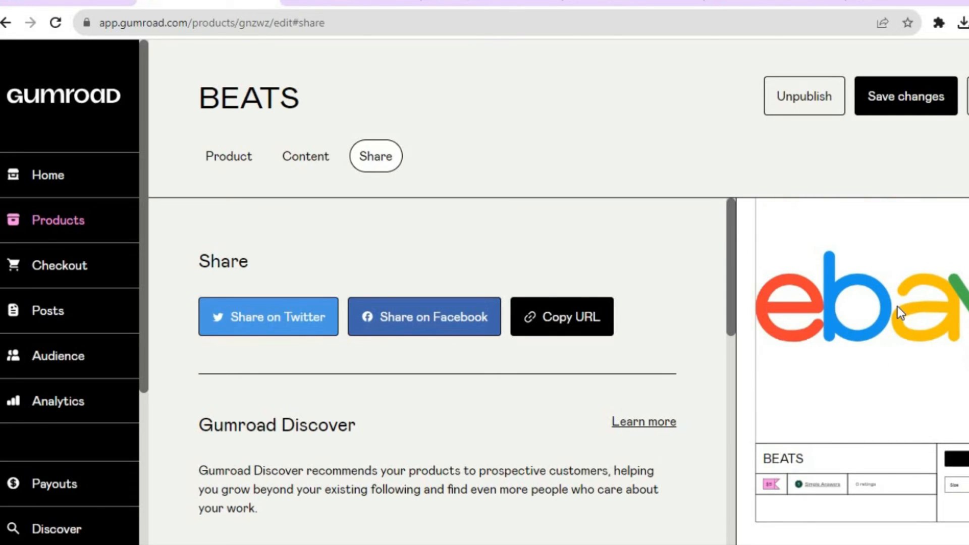
scroll(858, 354, down, 4)
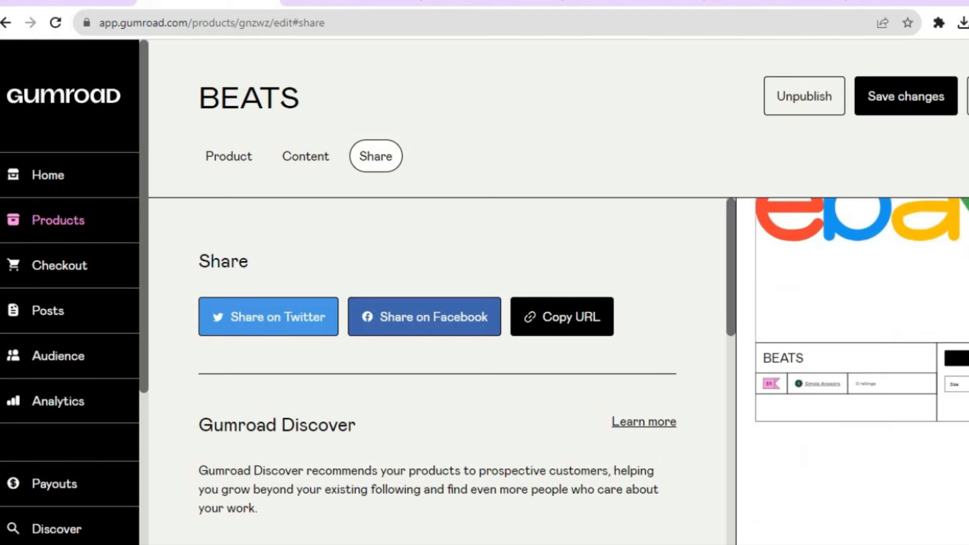
- Copy the product's URL and open its public page in a new browser tab
click(567, 317)
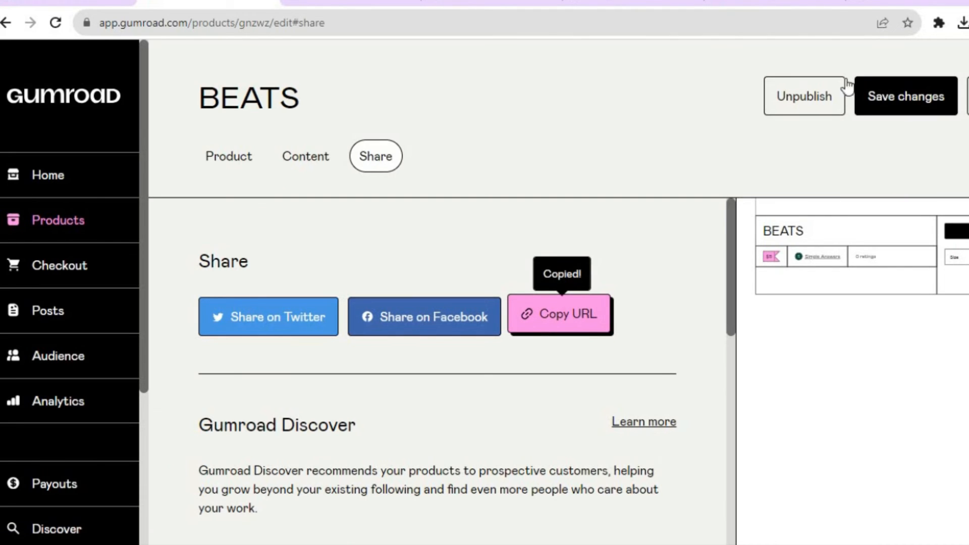
key(ctrl+t)
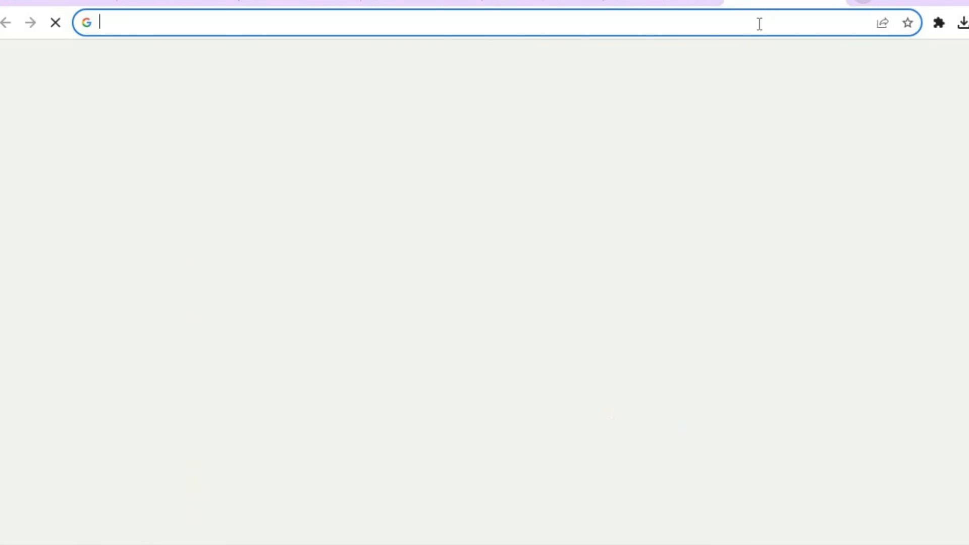
right_click(758, 23)
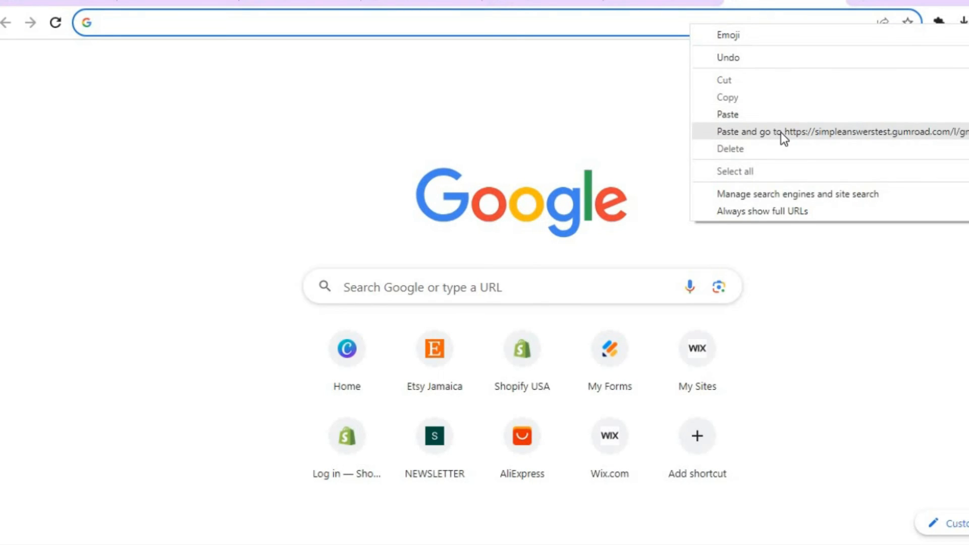
click(780, 132)
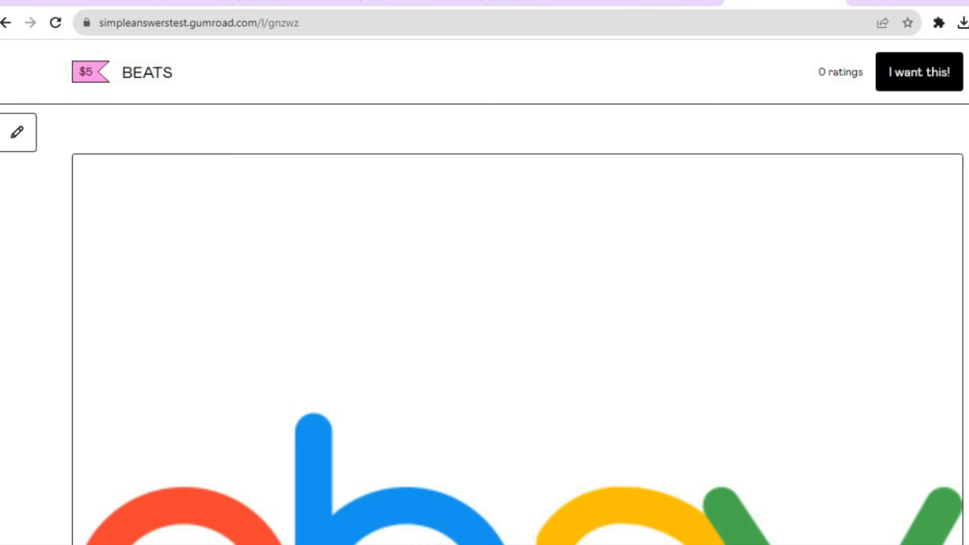
- Look over the public BEATS page, choose to buy the product and examine the checkout order and contact details
scroll(504, 323, down, 3)
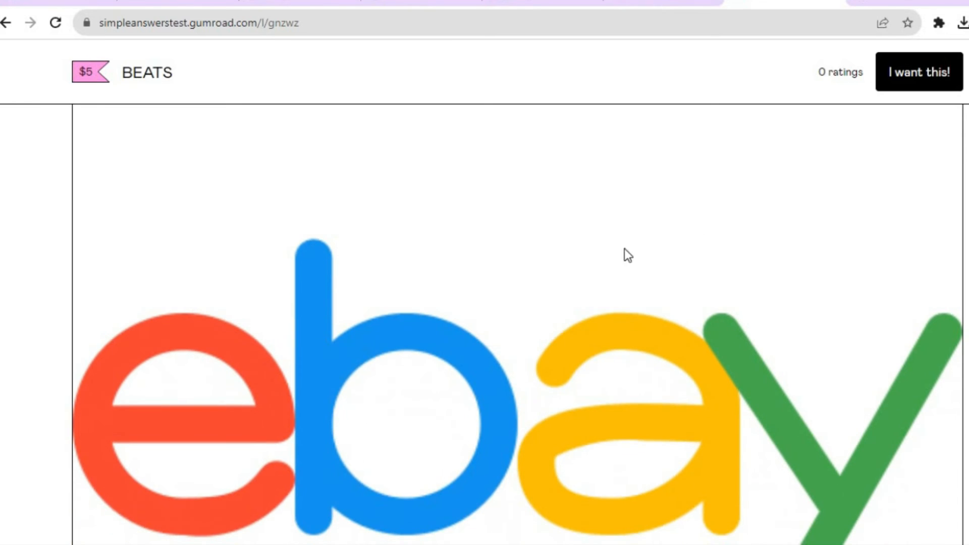
scroll(518, 376, down, 1)
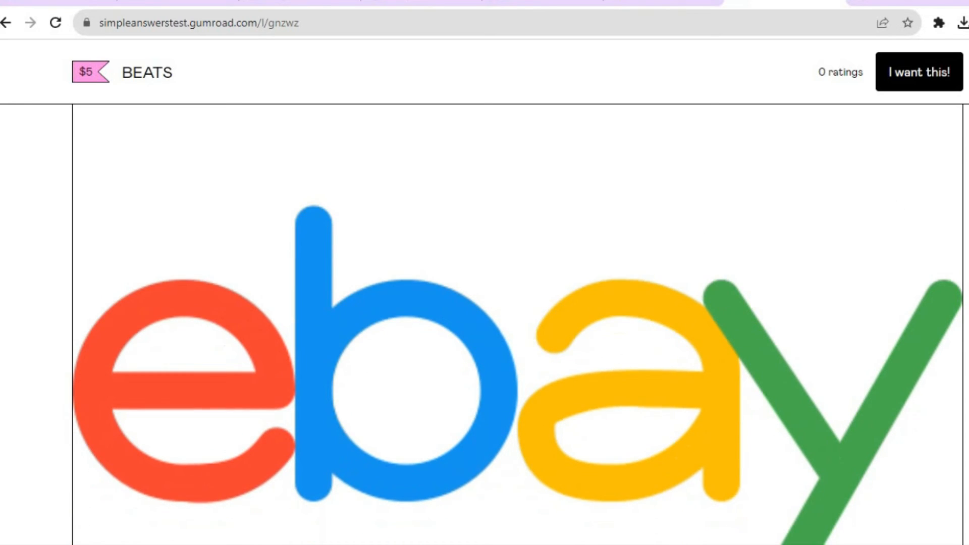
scroll(518, 323, down, 8)
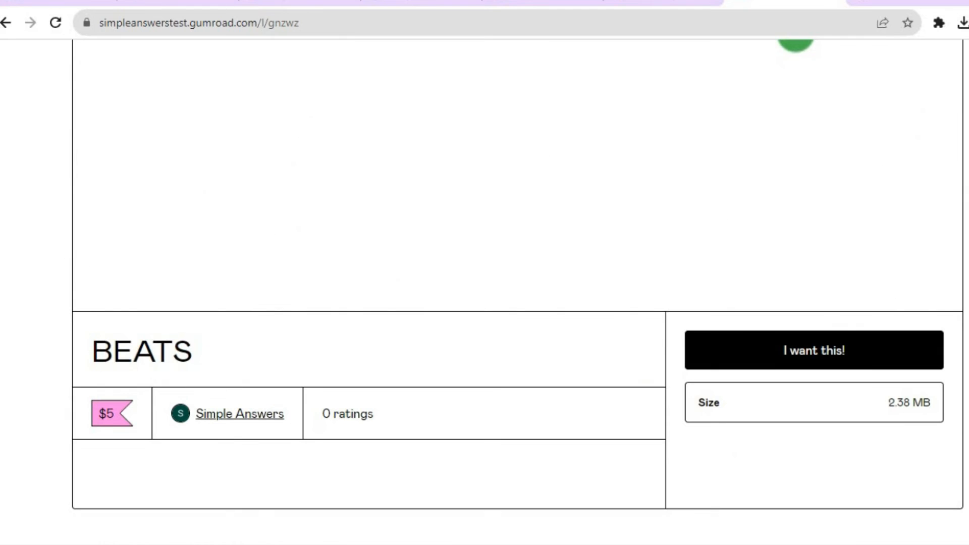
scroll(518, 322, up, 8)
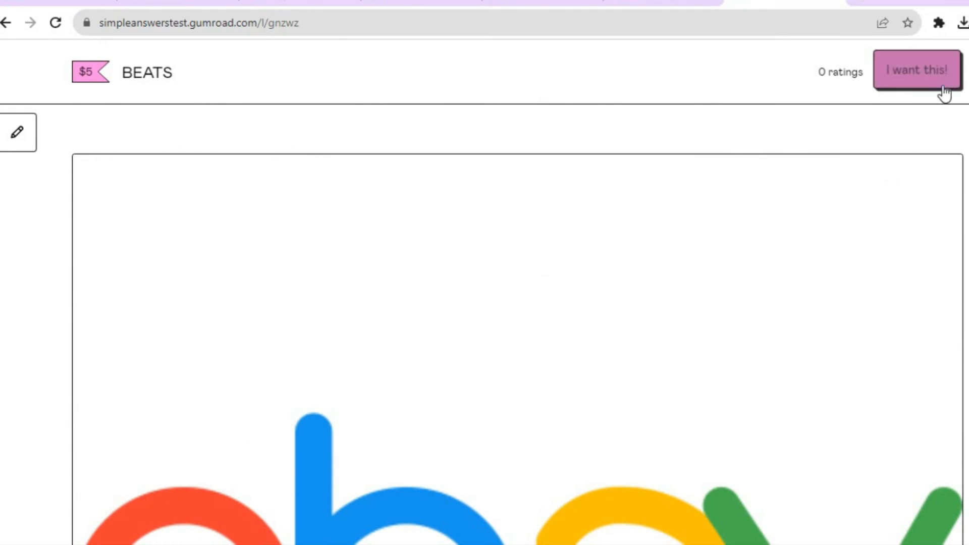
scroll(518, 323, down, 8)
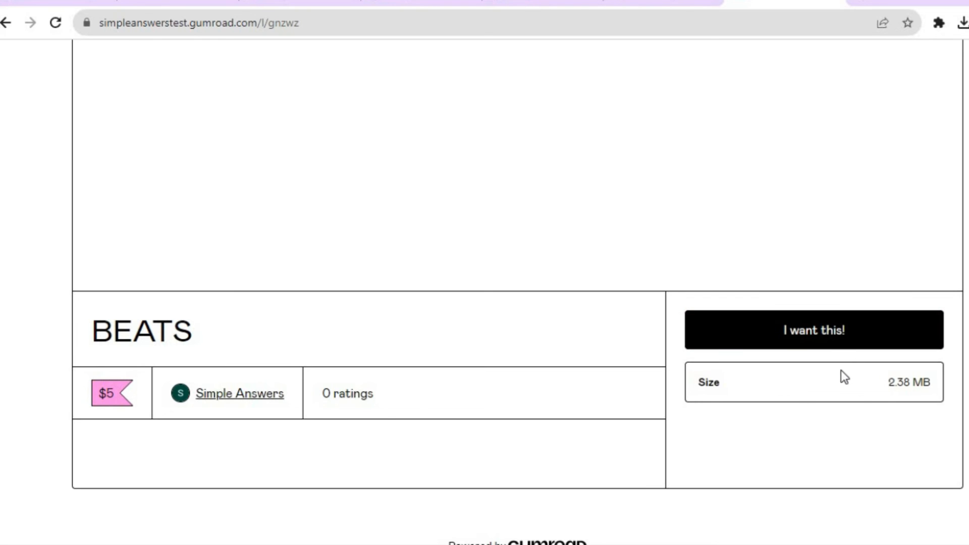
click(829, 331)
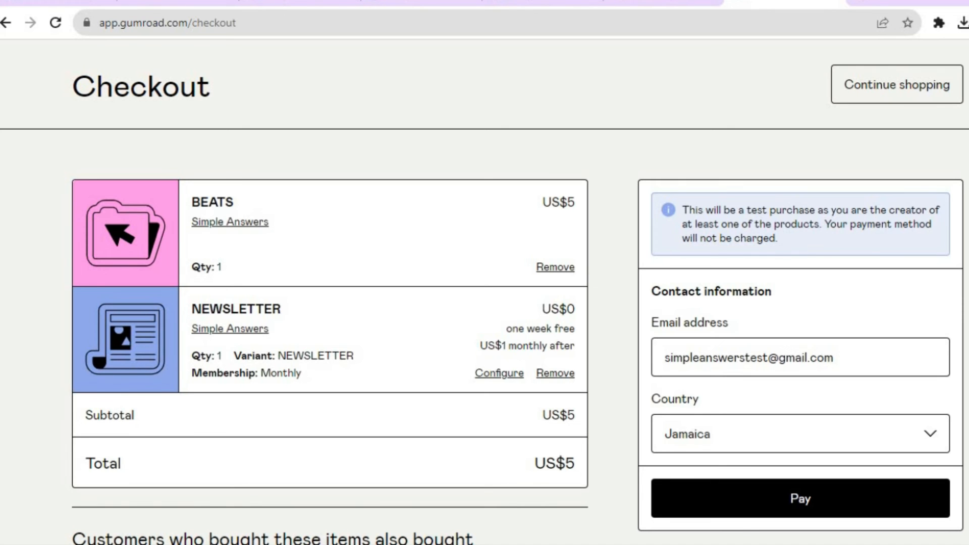
scroll(485, 291, down, 3)
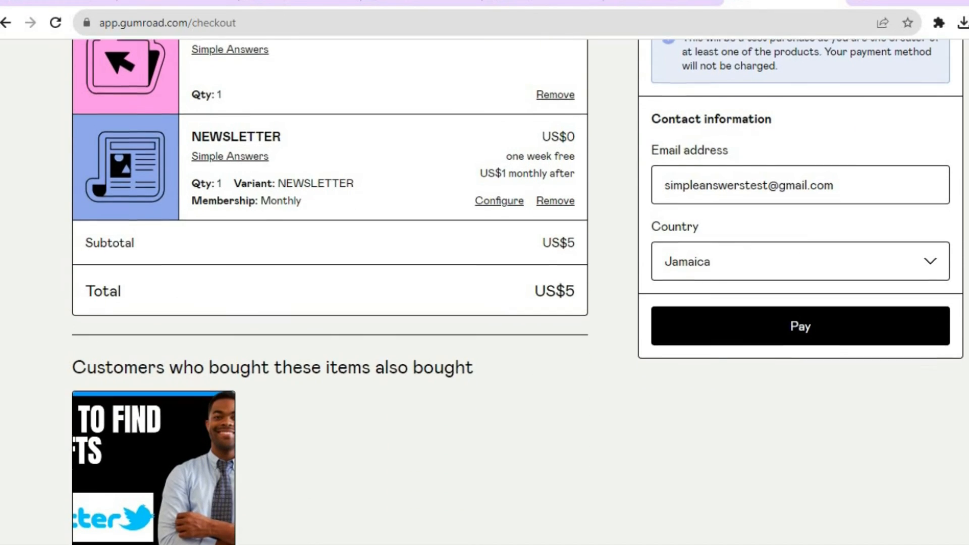
scroll(485, 291, up, 1)
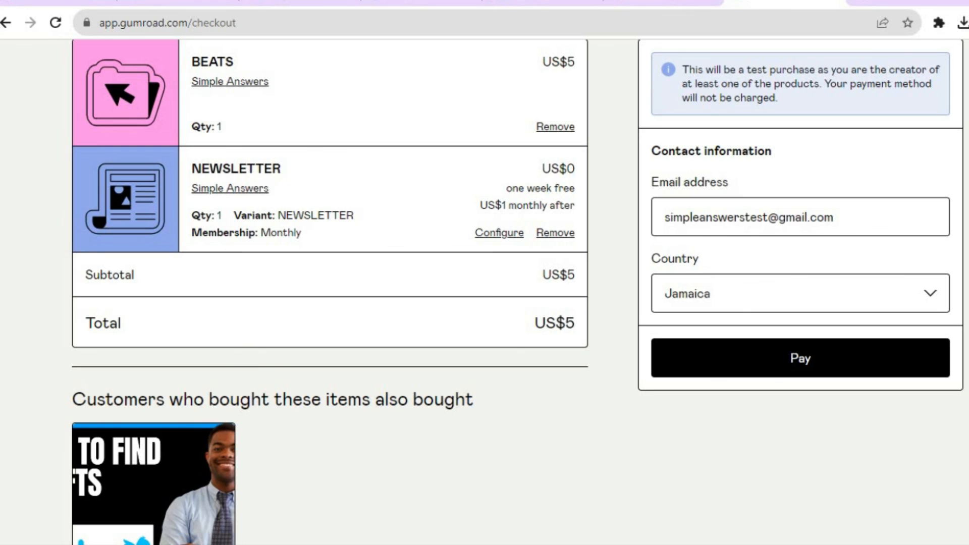
scroll(638, 134, up, 3)
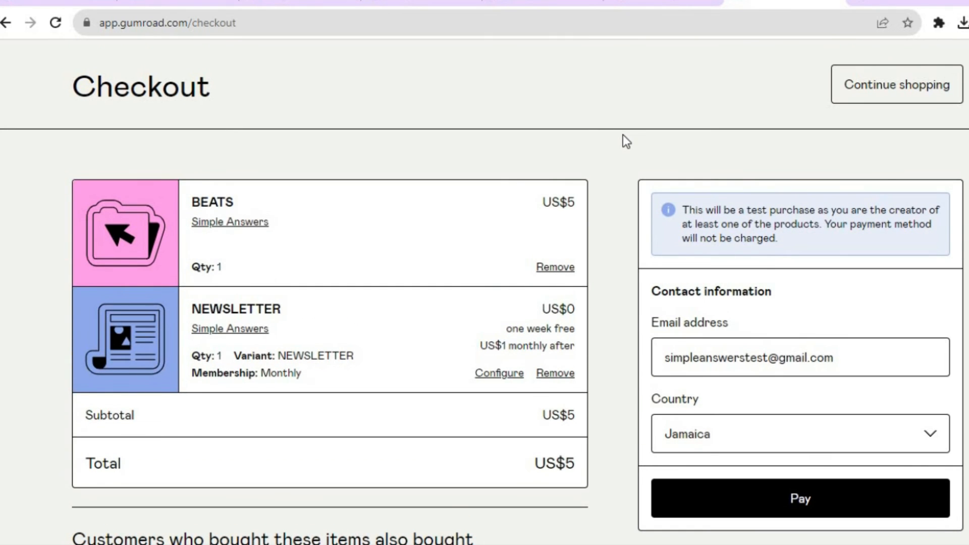
- Return to the product editor's browser tab, go to Payouts and open the payout settings
click(154, 3)
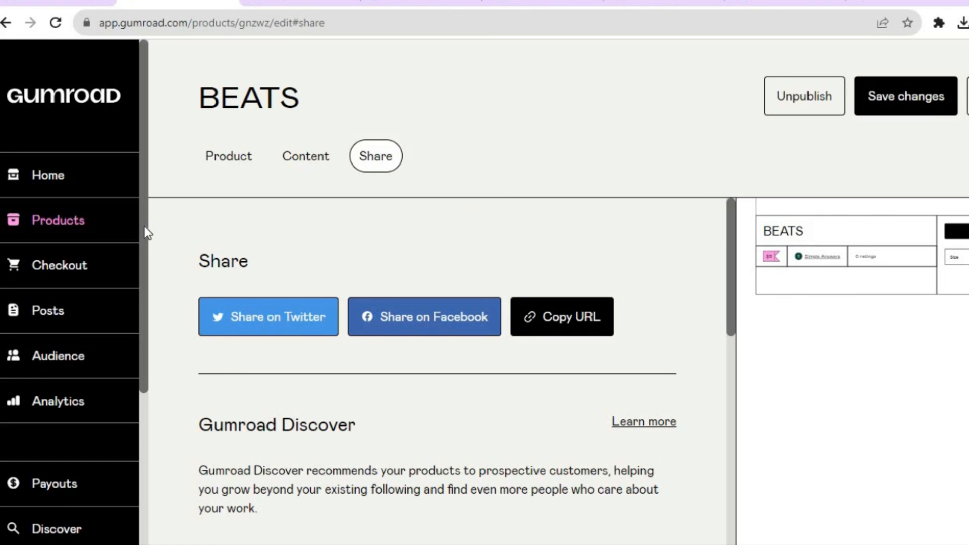
scroll(144, 237, down, 1)
scroll(140, 328, down, 1)
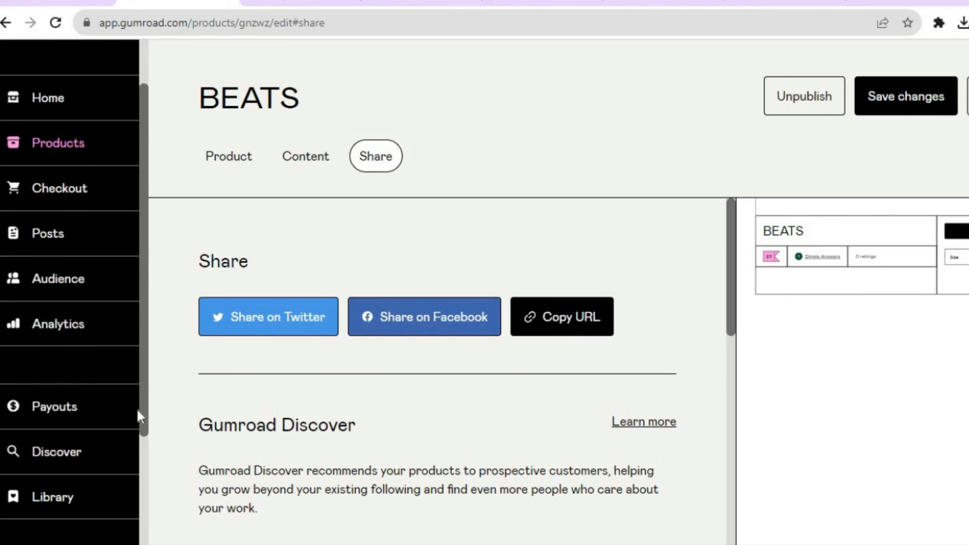
scroll(138, 411, down, 2)
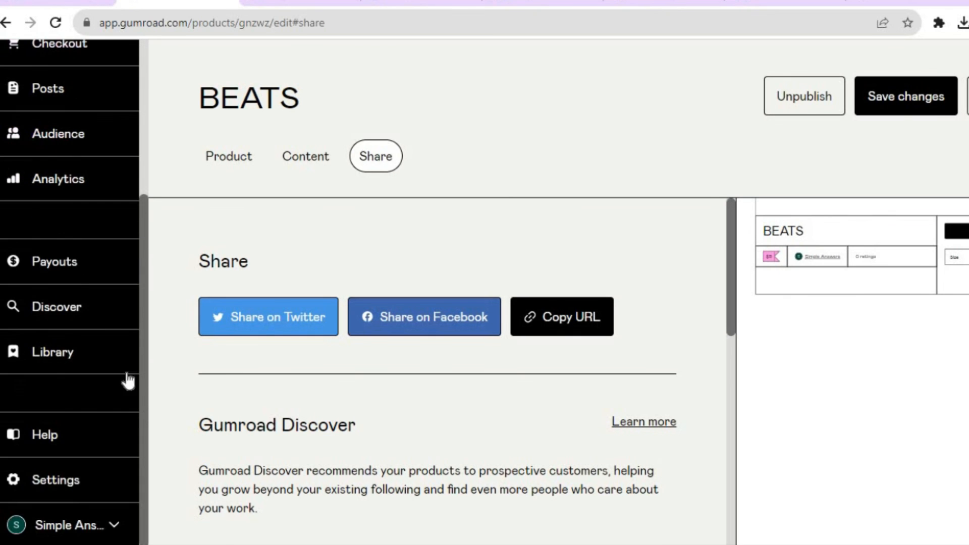
click(75, 276)
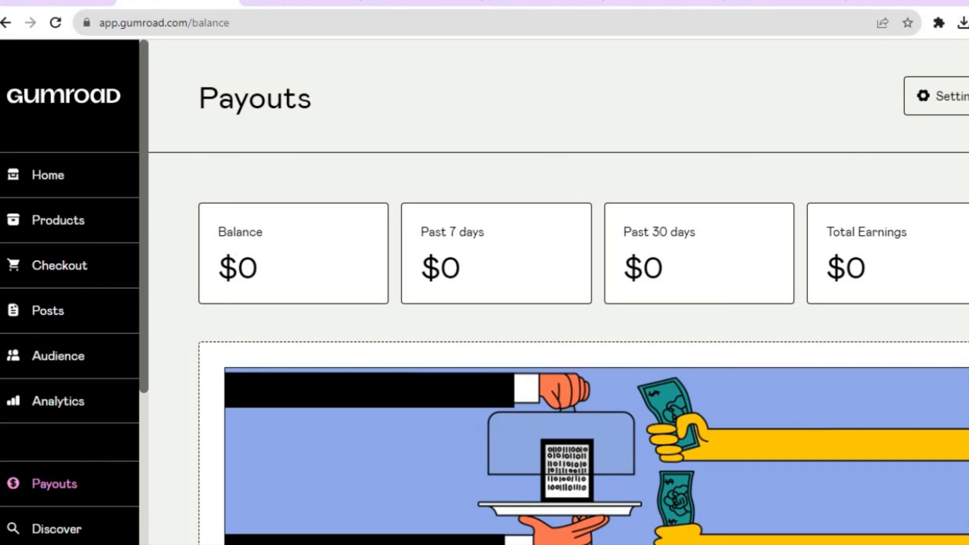
click(964, 98)
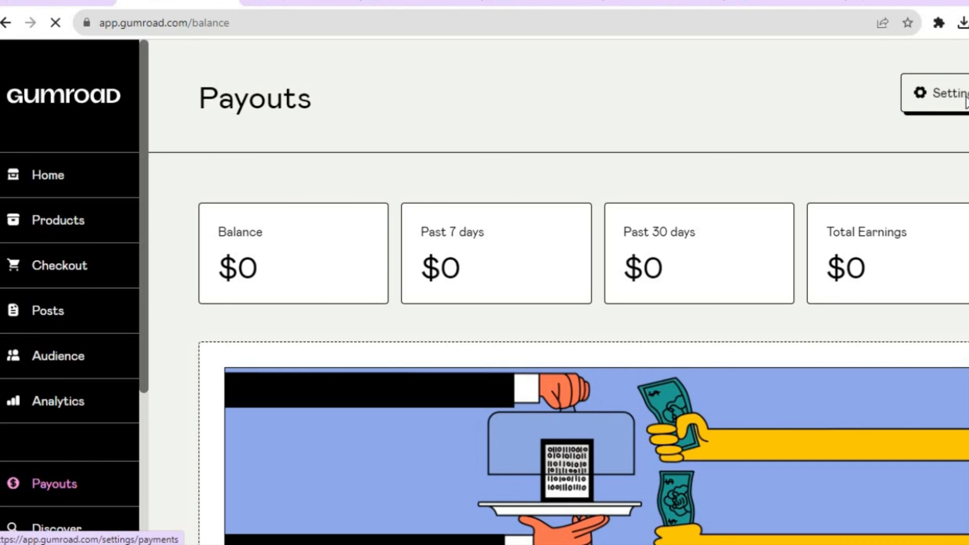